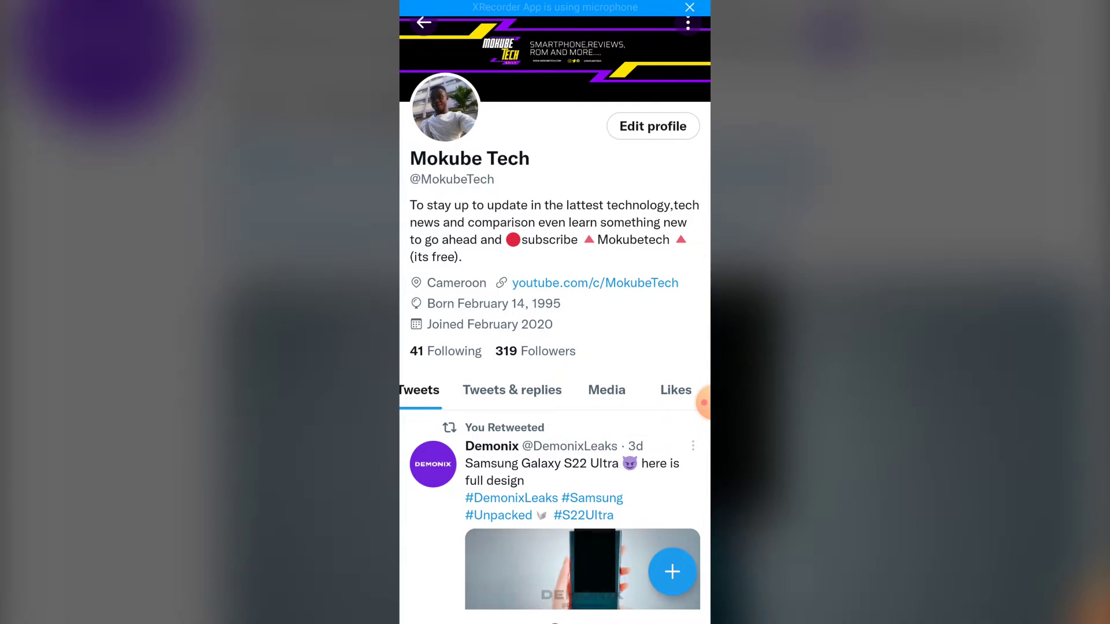
pyautogui.scroll(-2, 556, 347)
pyautogui.scroll(-4, 555, 347)
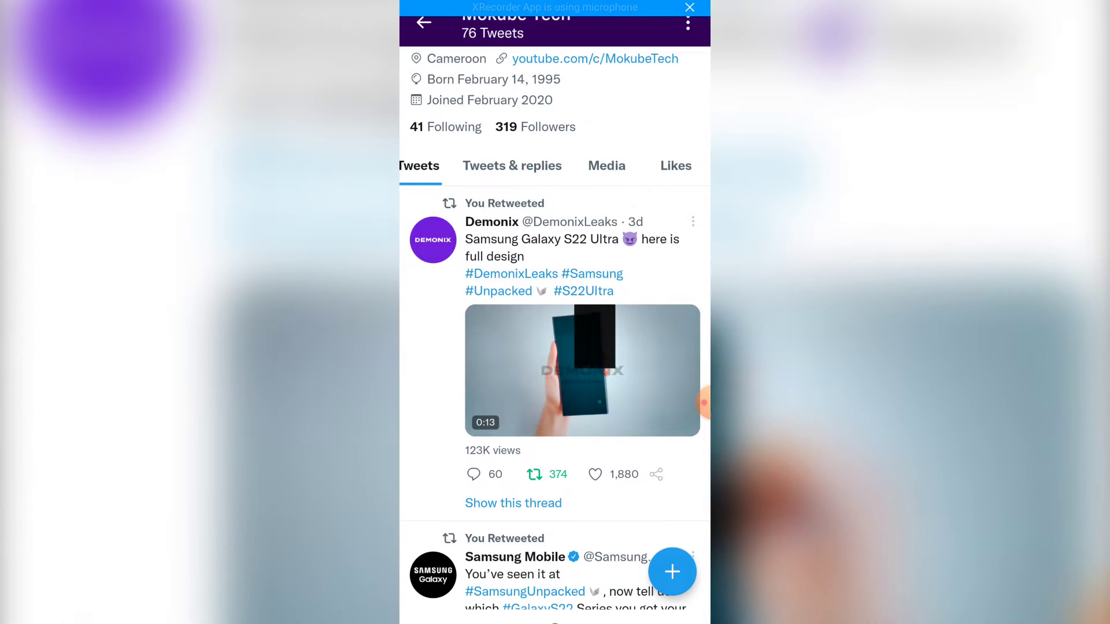
# Step: Copy the Samsung Galaxy S22 Ultra tweet's link from its share sheet
pyautogui.click(657, 474)
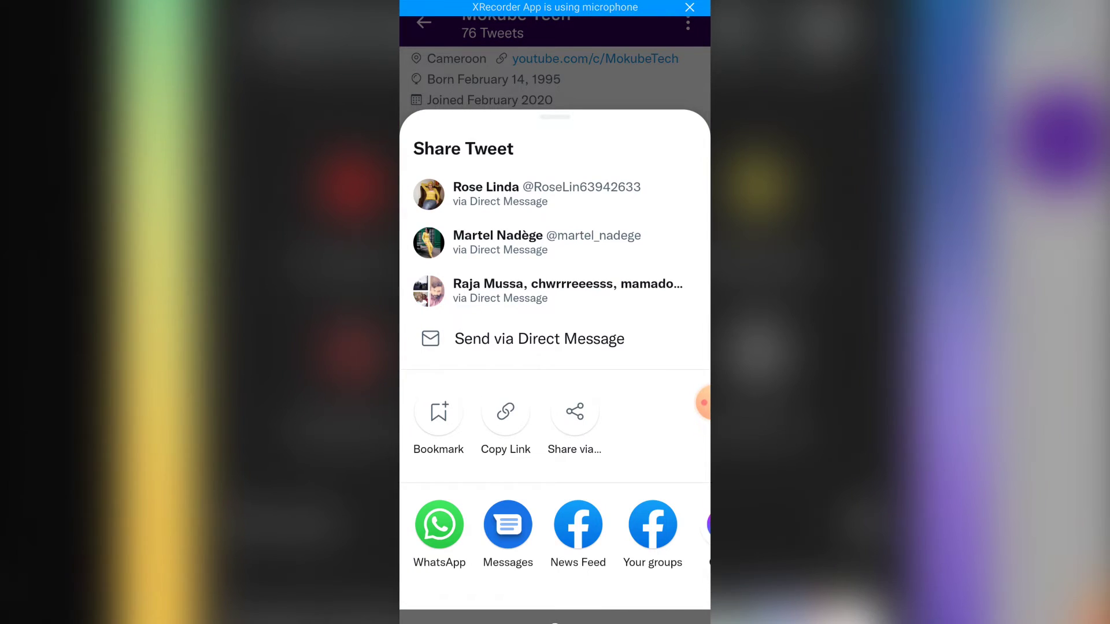
pyautogui.click(505, 425)
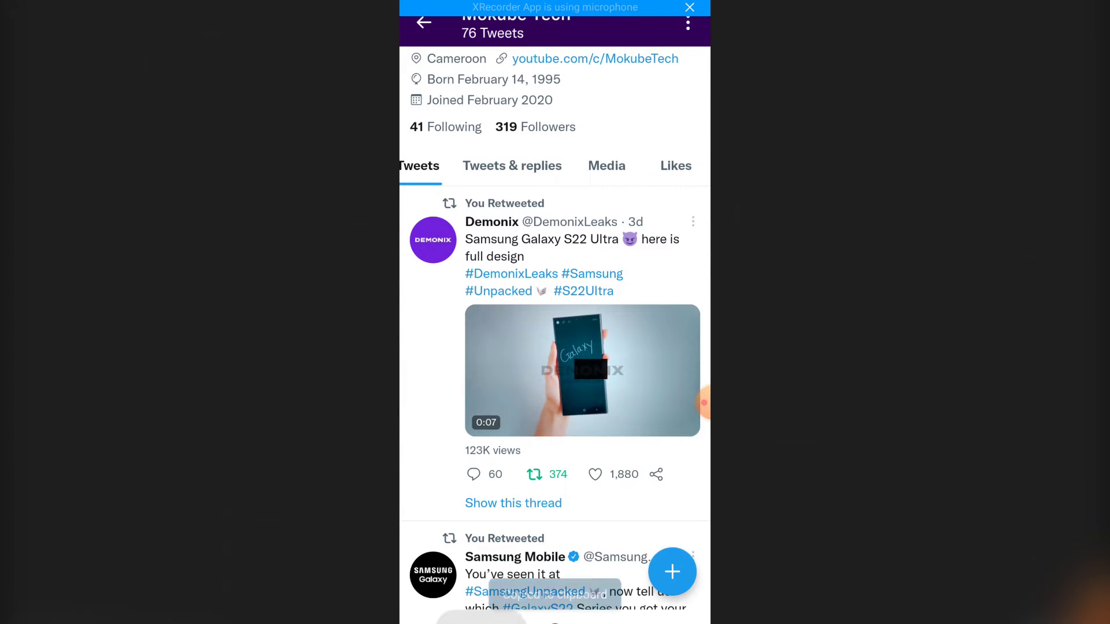
# Step: Switch from Twitter to Chrome through the recent apps view
pyautogui.hotkey('alt', 'Tab')
pyautogui.moveTo(469, 303); pyautogui.dragTo(659, 304)
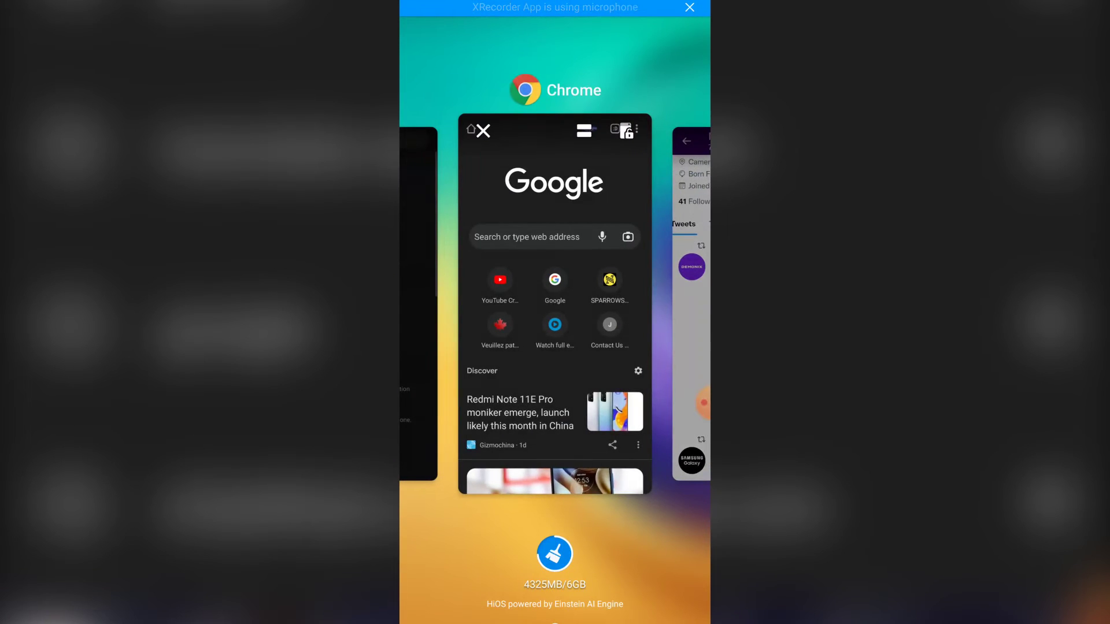
pyautogui.click(554, 304)
# Step: Search Google for 'twitter mp4' using the address bar suggestion
pyautogui.click(538, 236)
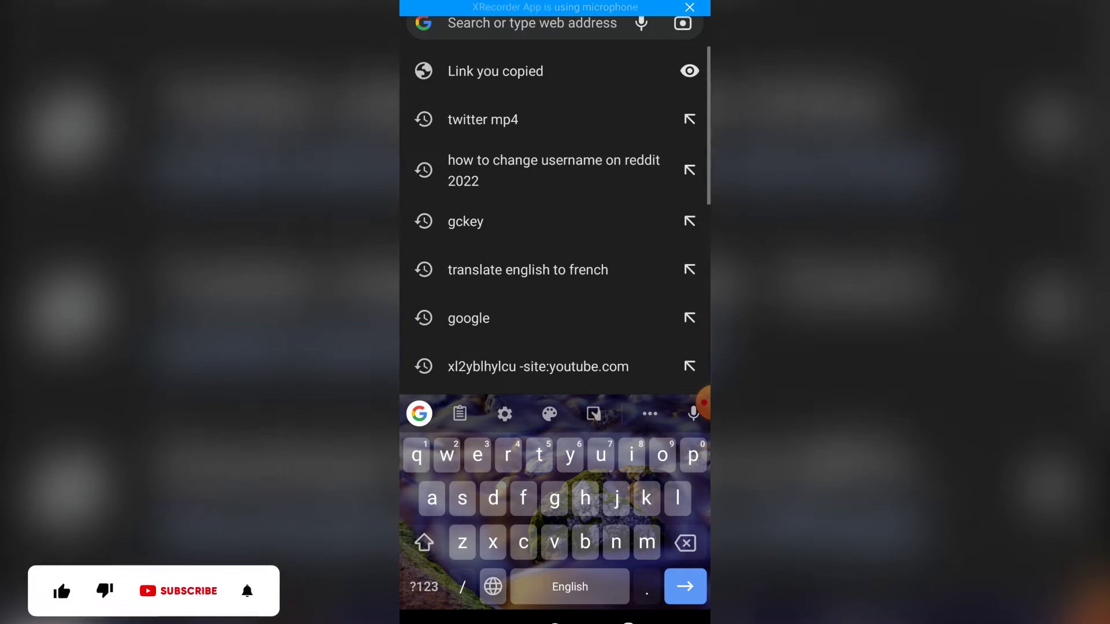
pyautogui.write('te')
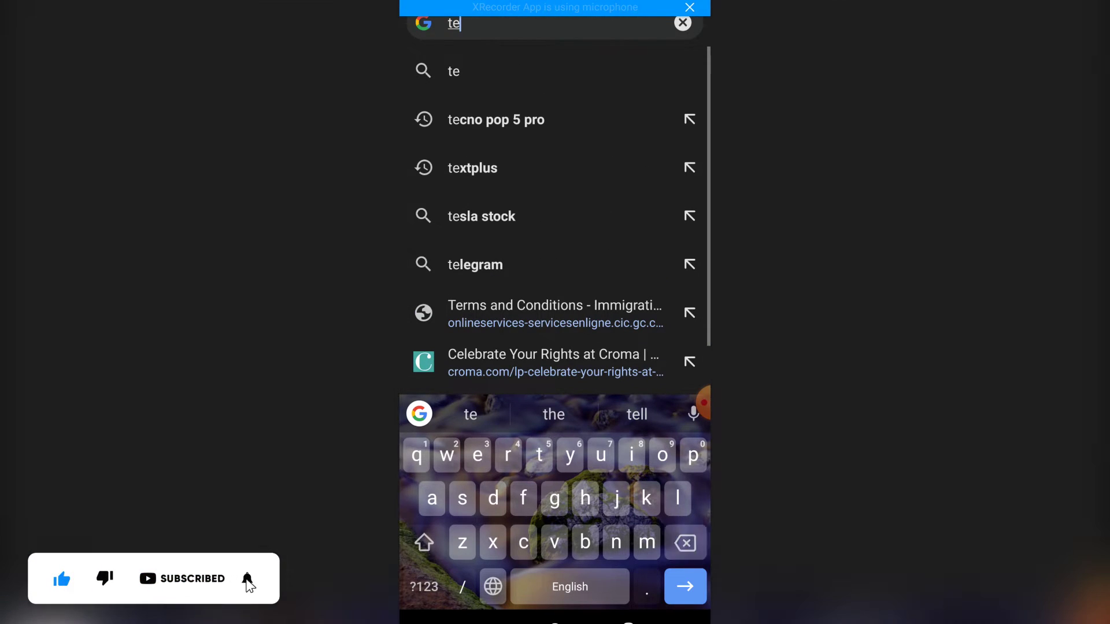
pyautogui.click(686, 544)
pyautogui.click(685, 587)
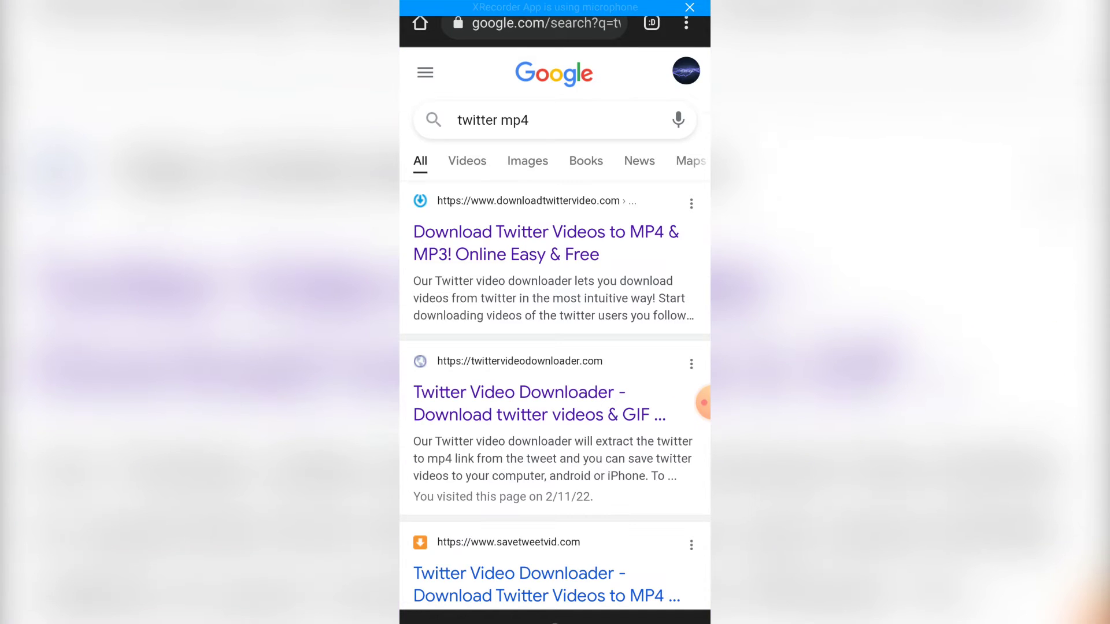
pyautogui.scroll(-2, 556, 347)
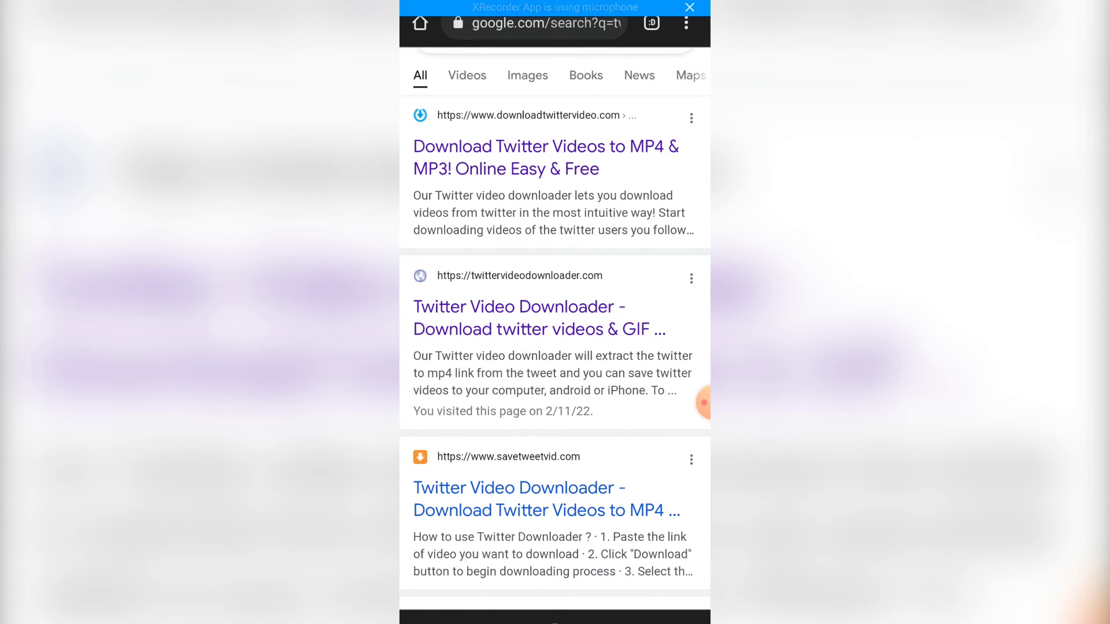
# Step: Open twittervideodownloader.com and paste the copied tweet link into its URL field
pyautogui.click(538, 317)
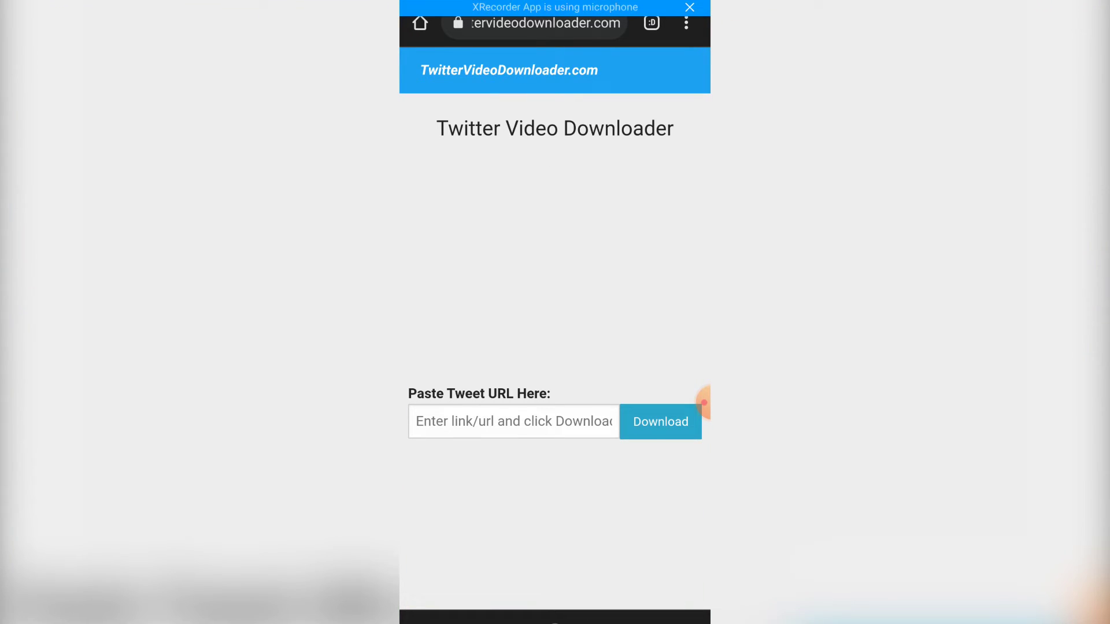
pyautogui.click(511, 423)
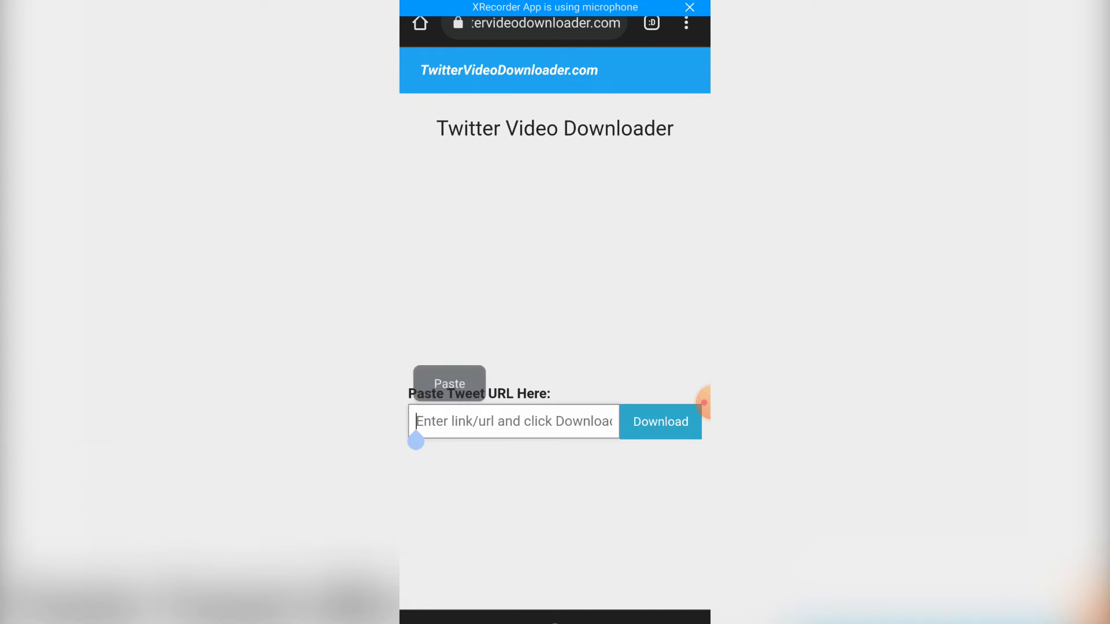
pyautogui.click(448, 385)
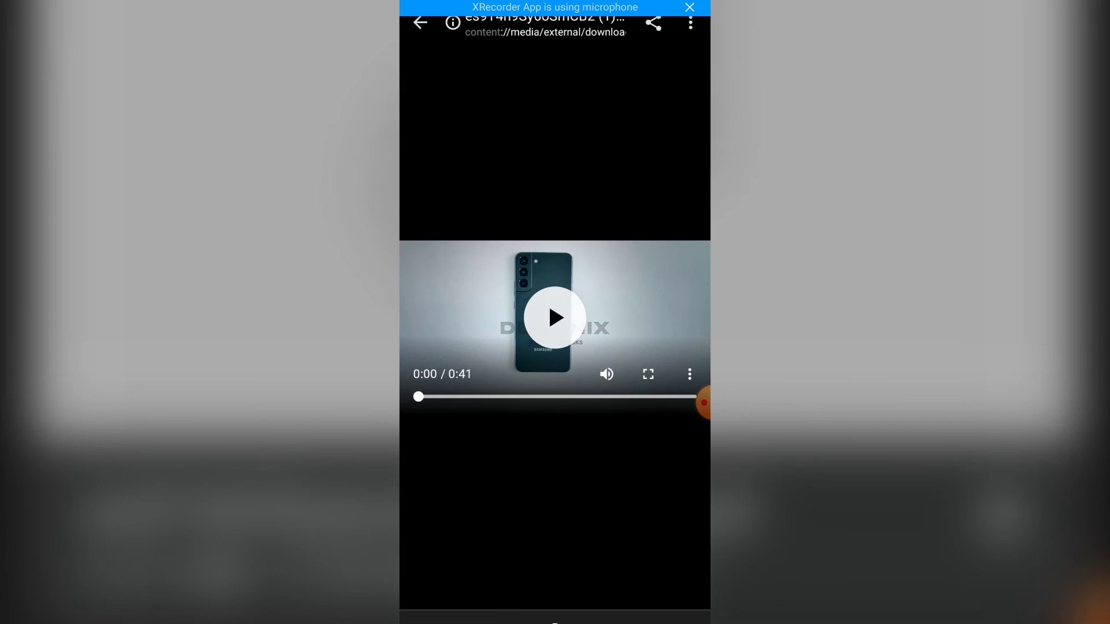
# Step: Play the downloaded Galaxy mp4 in the media player and raise the volume
pyautogui.click(554, 316)
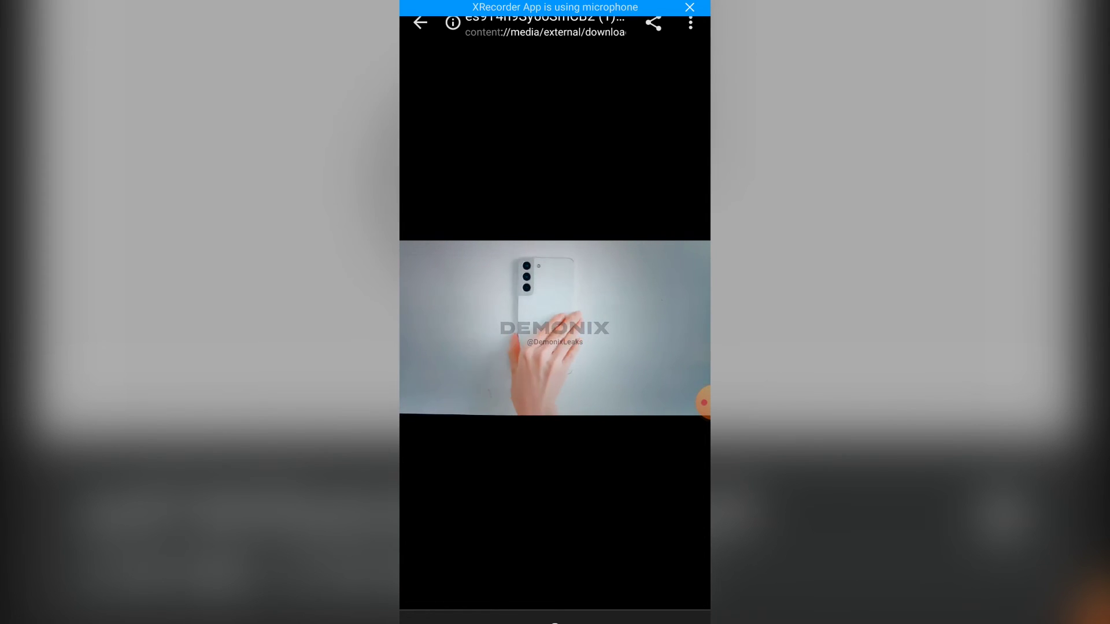
pyautogui.press('XF86AudioRaiseVolume')
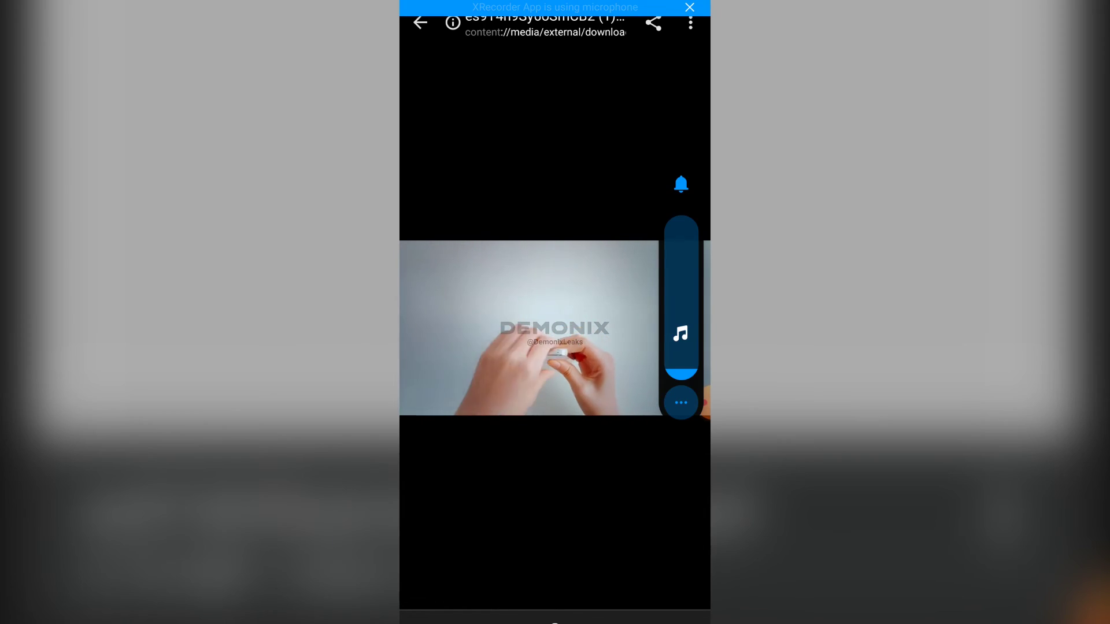